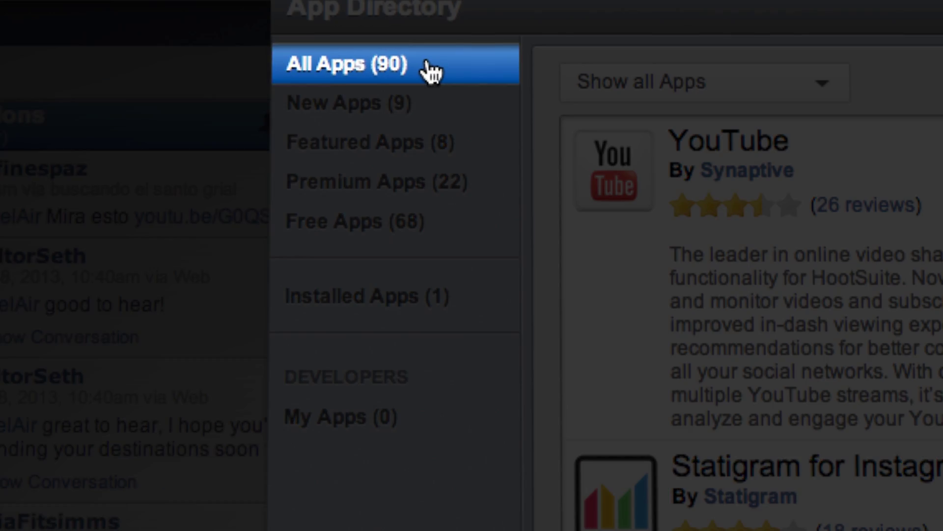
- Browse All Apps in the App Directory, with YouTube listed first
left_click(433, 110)
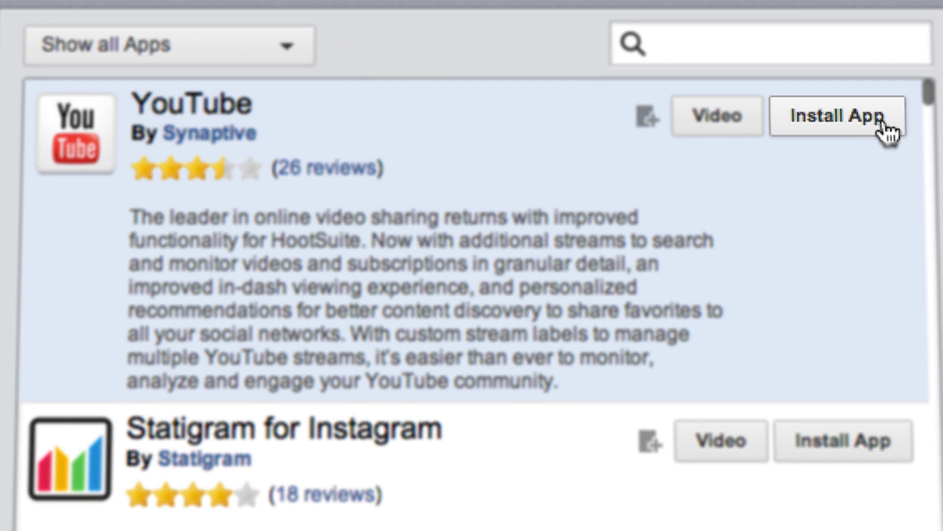
- Install the YouTube app from its App Directory listing
left_click(886, 127)
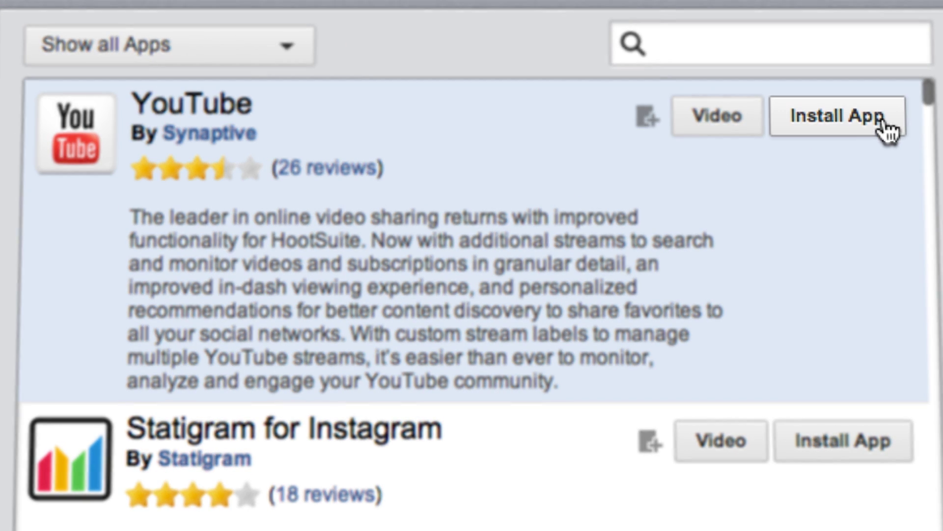